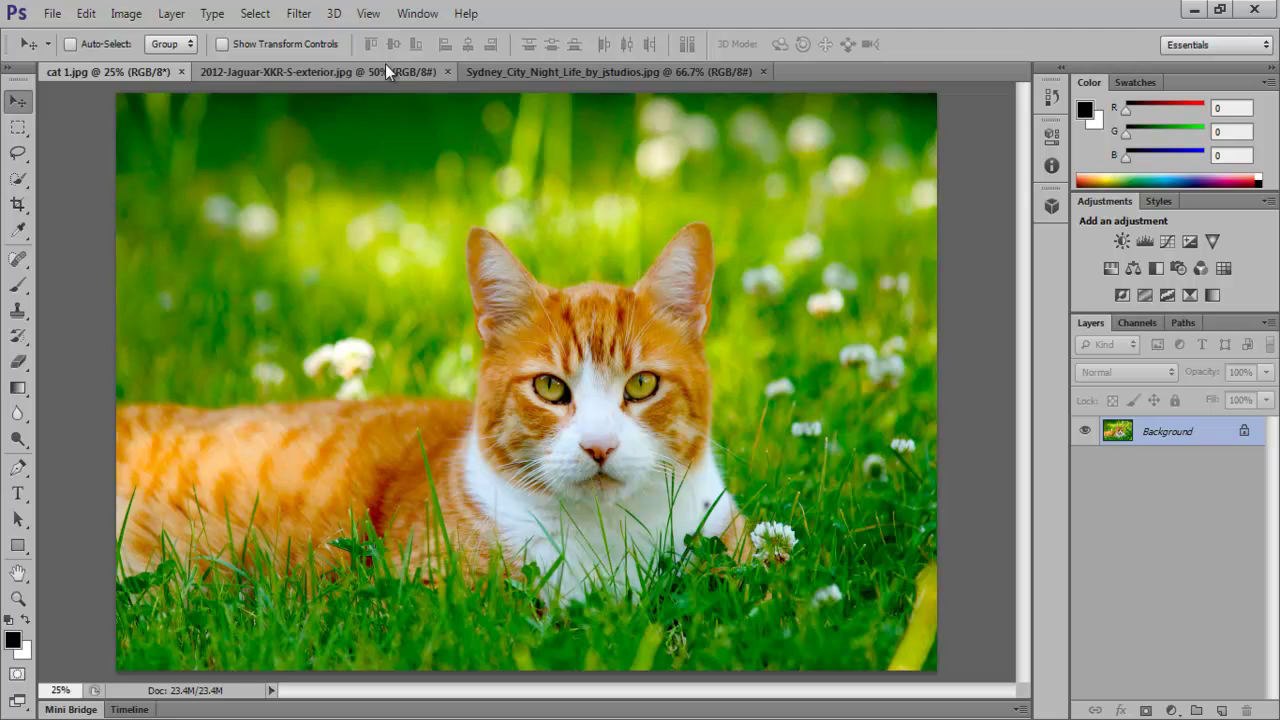
Step: Start a Field Blur on the cat photo with its pin between the cat's eyes
click(299, 14)
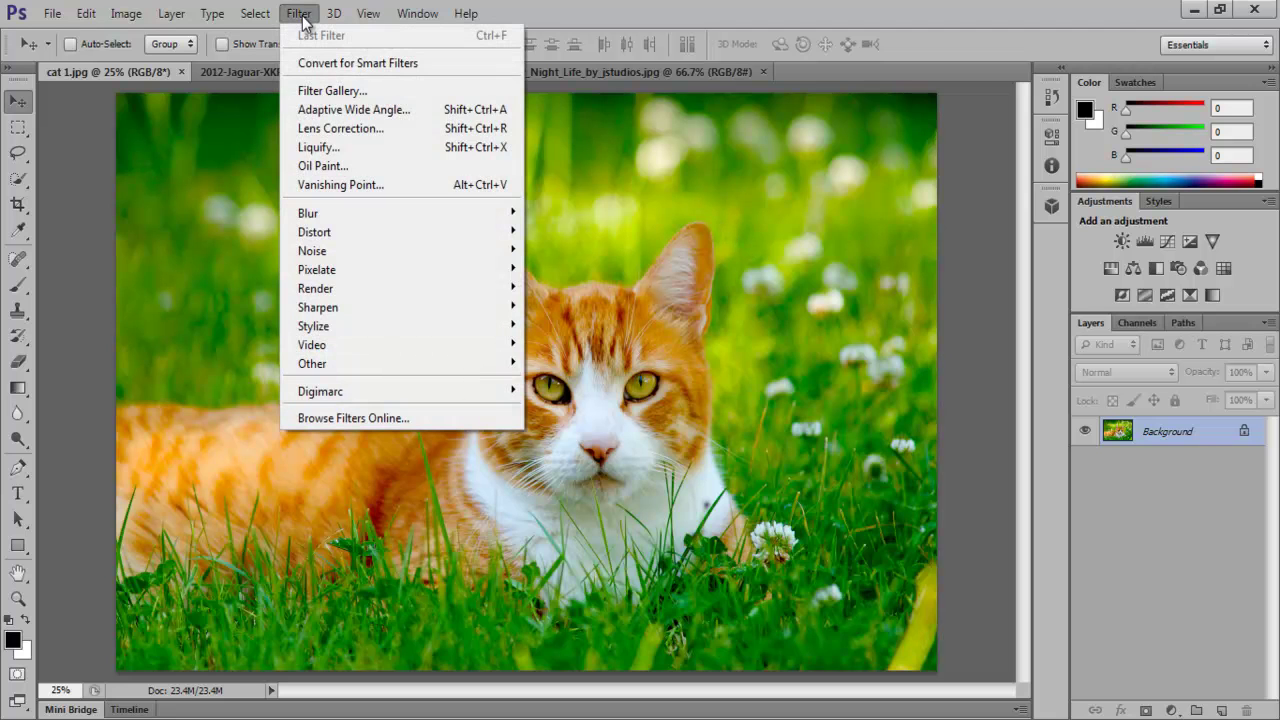
mouse_move(451, 216)
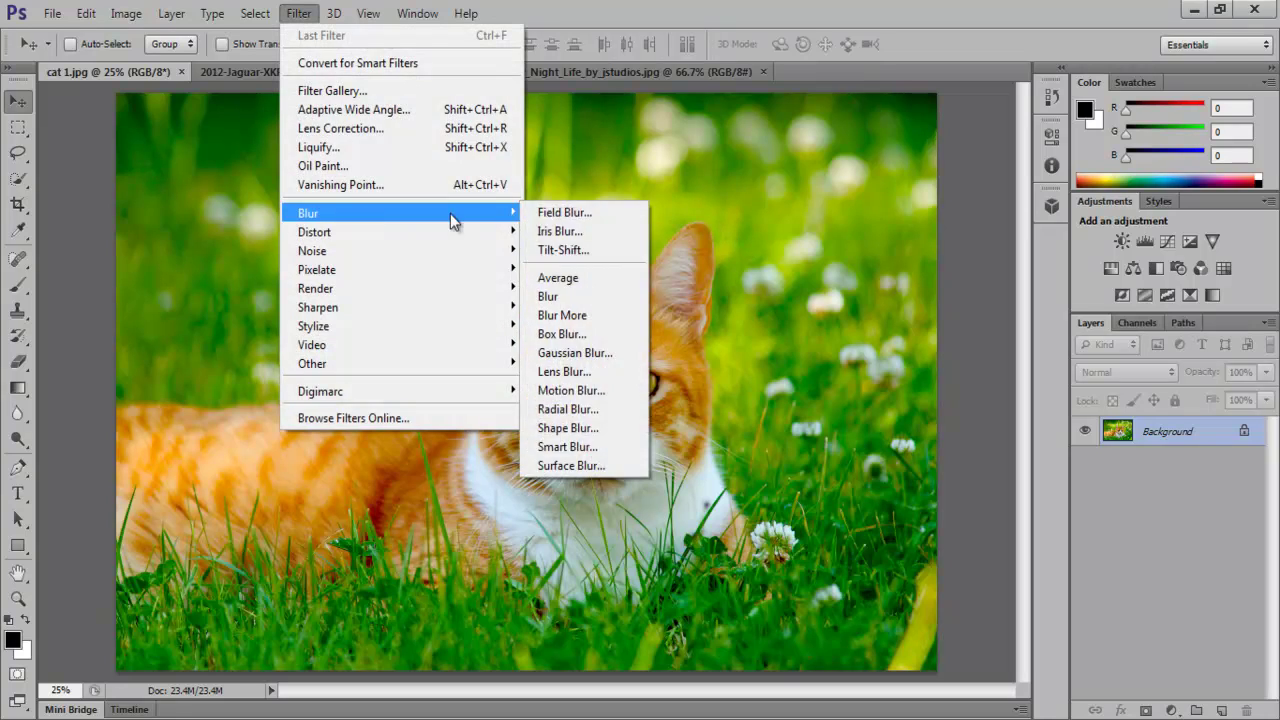
click(545, 213)
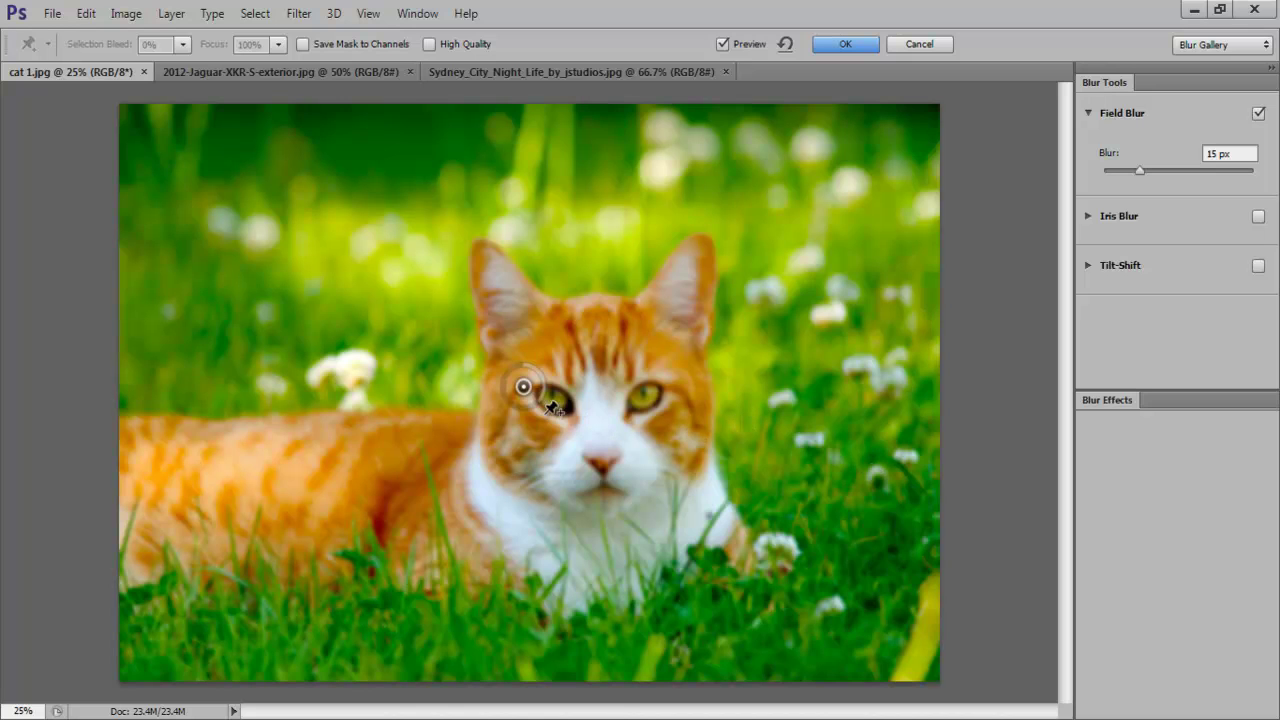
drag(550, 392, 620, 409)
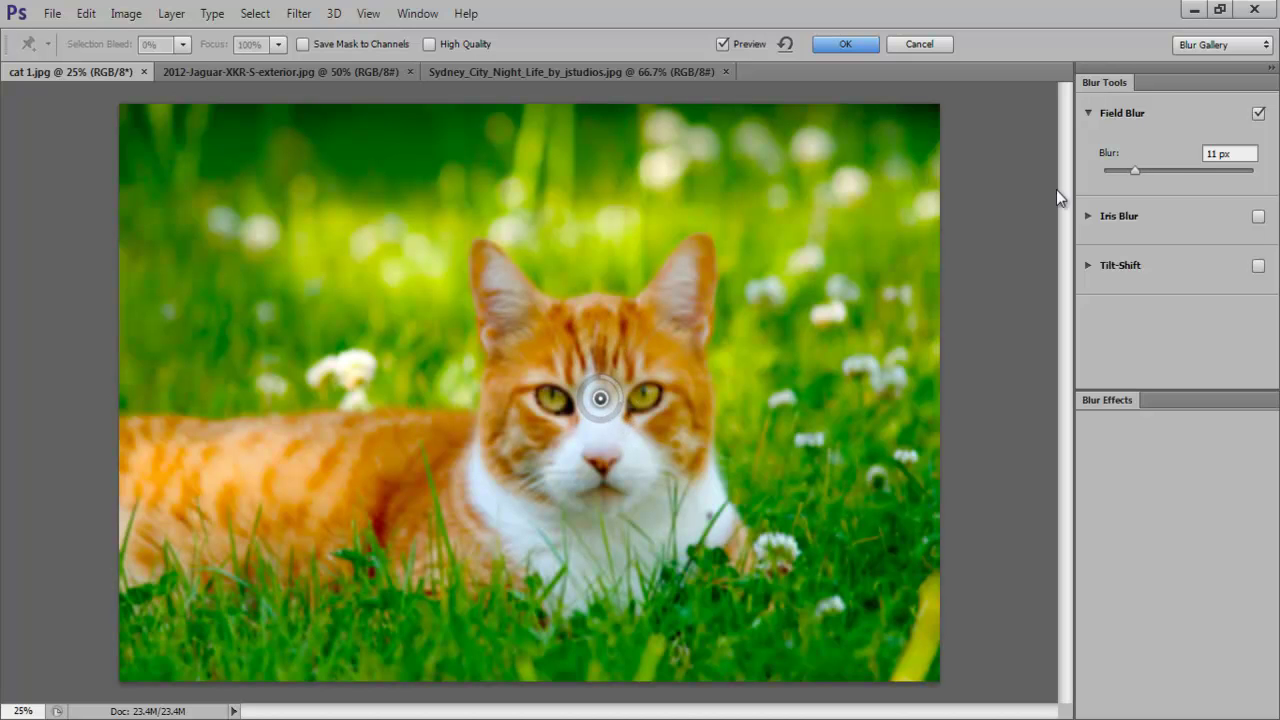
Step: Set the field blur amount to 15 px
click(1233, 155)
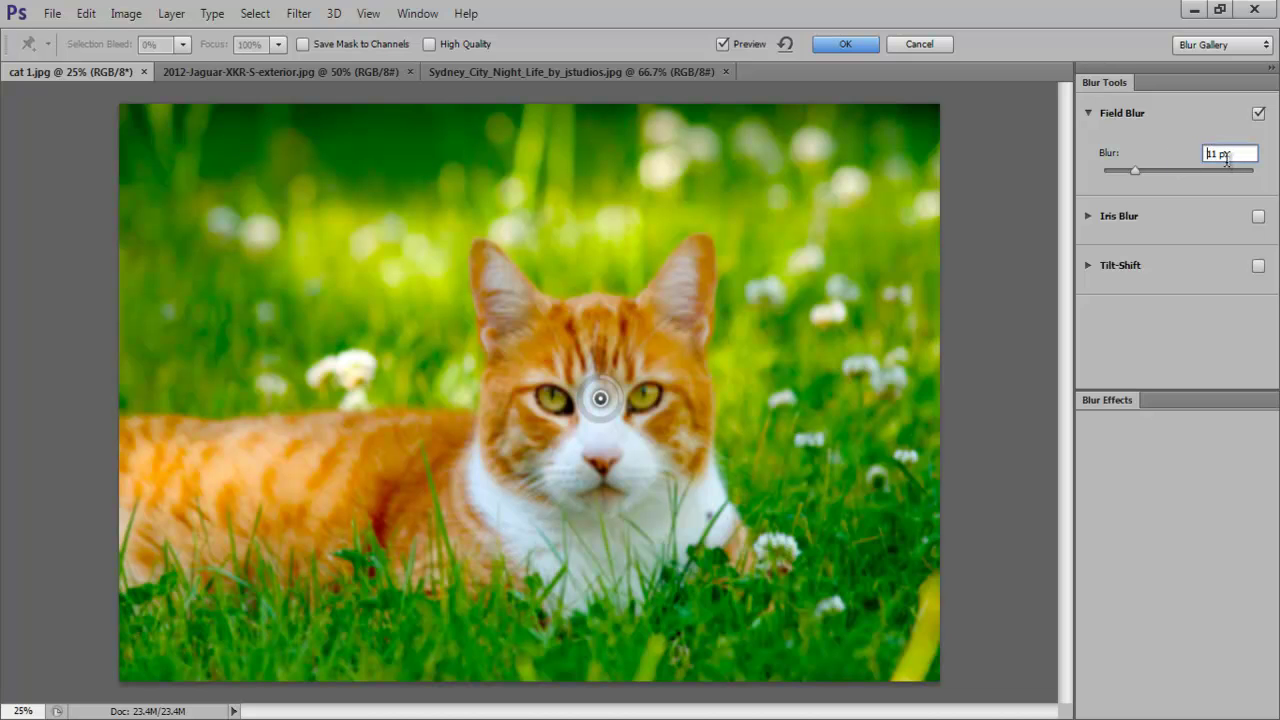
click(1249, 153)
key(BackSpace)
key(BackSpace)
key(BackSpace)
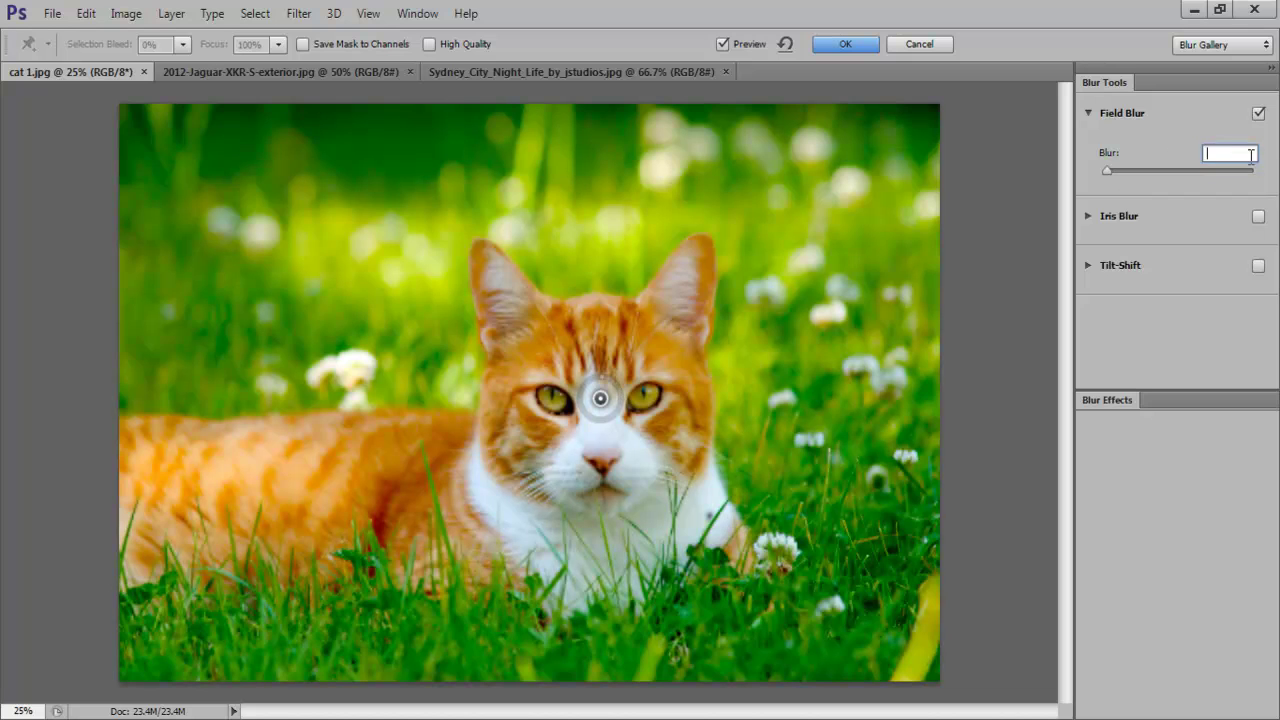
text(0)
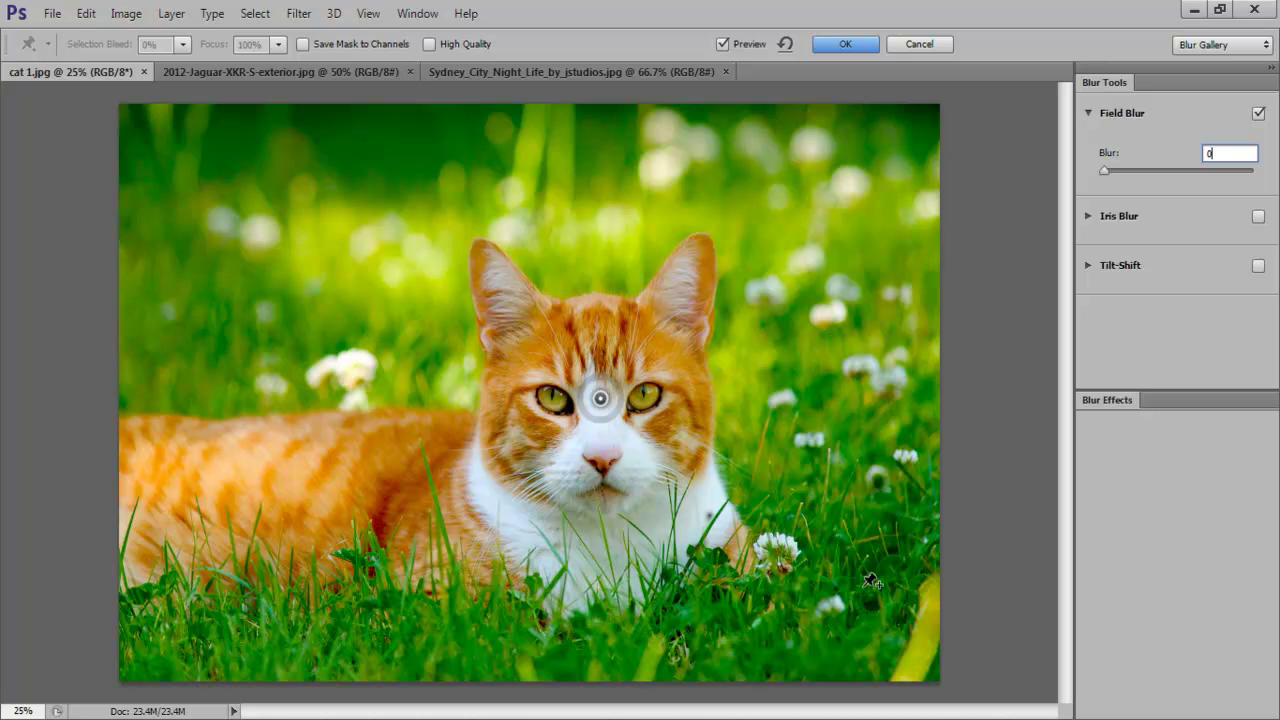
text(15)
key(Return)
Step: Add blur pins in the four corners, raise the lower-right pin to 30 px, and apply
click(863, 586)
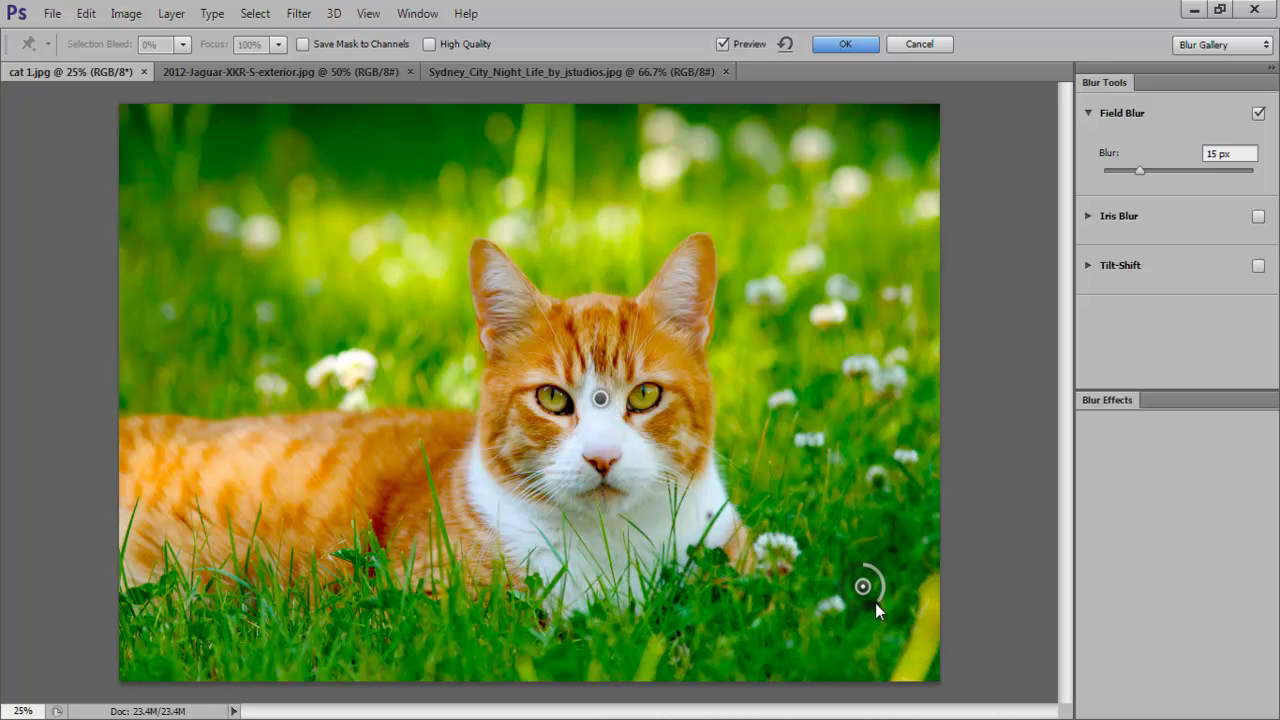
drag(875, 603, 856, 606)
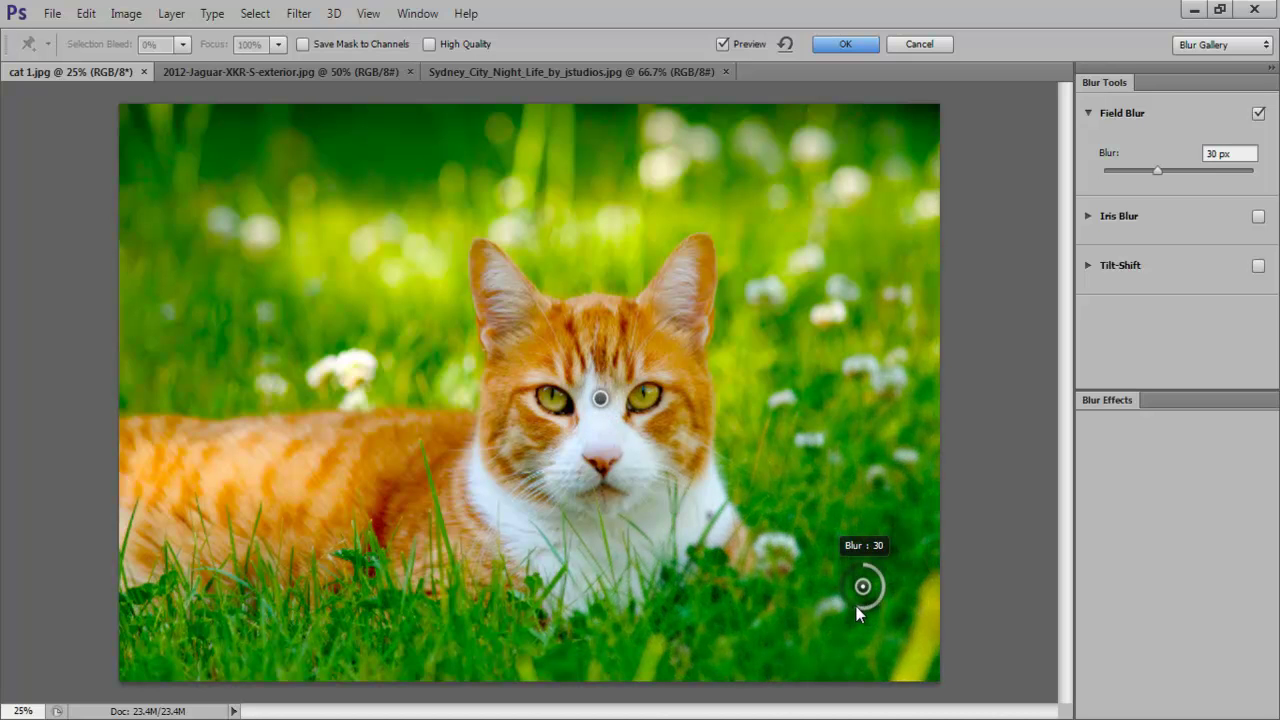
click(324, 589)
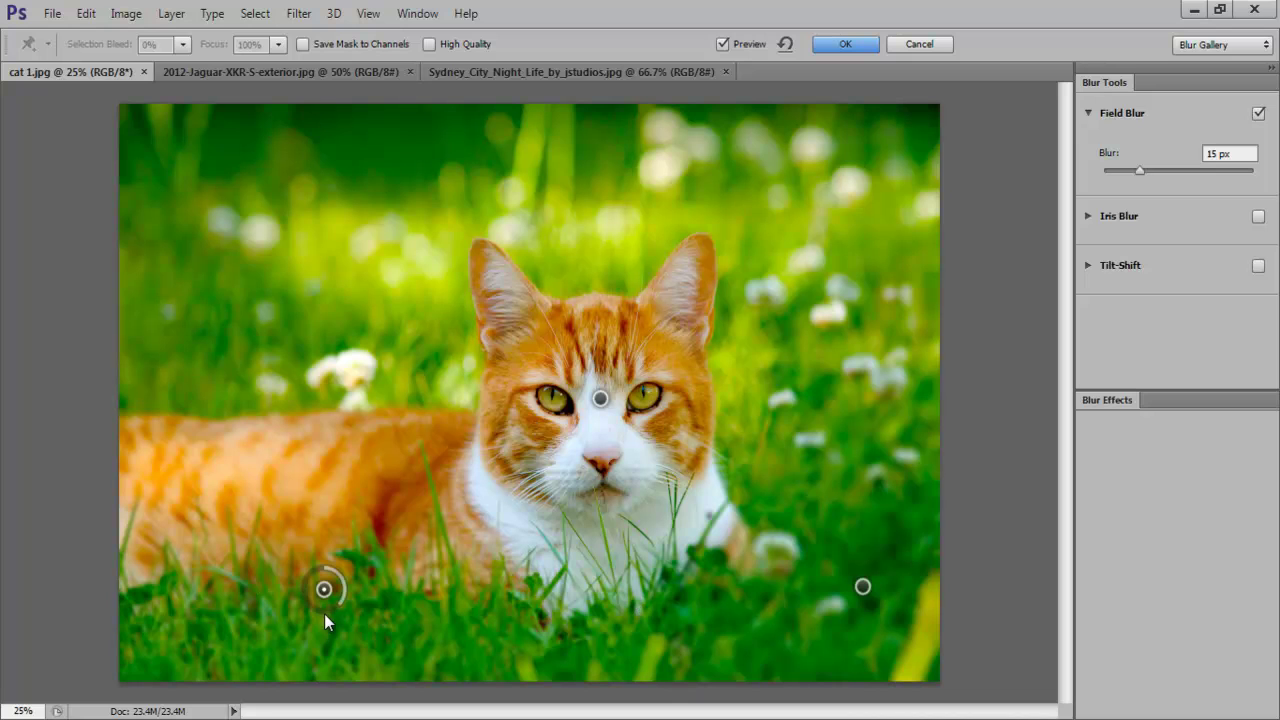
click(316, 186)
click(833, 162)
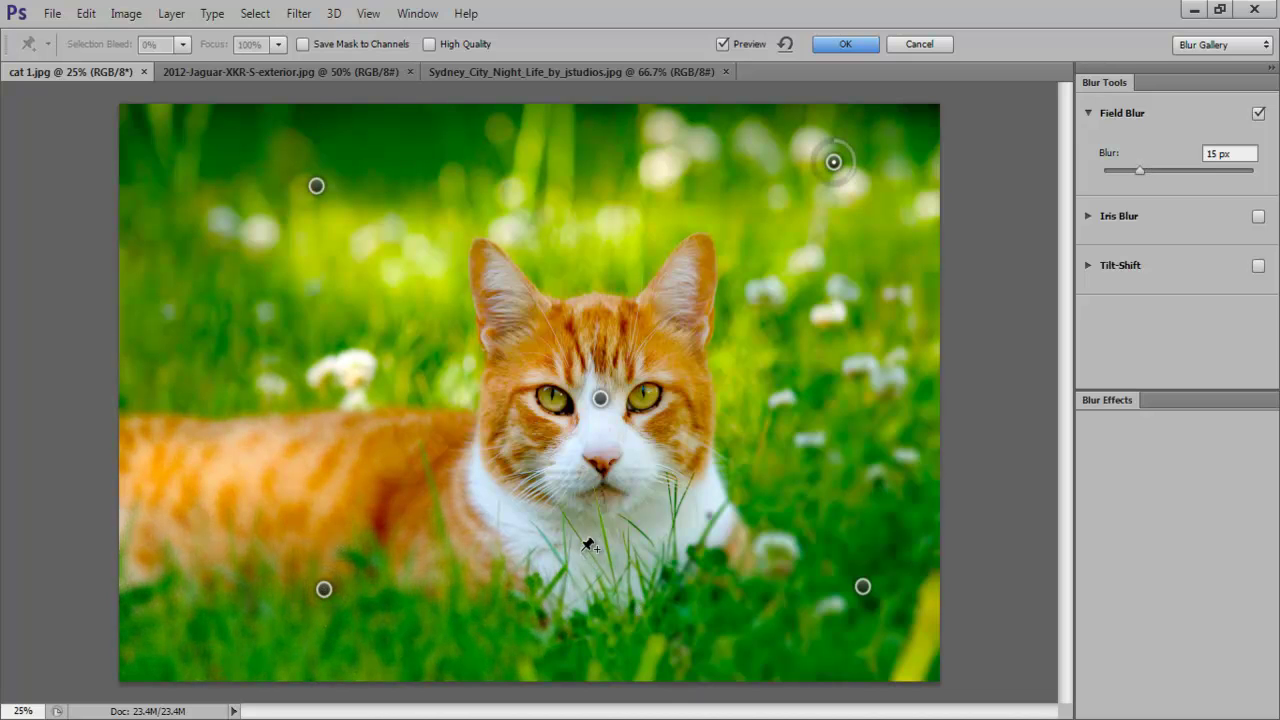
key(m)
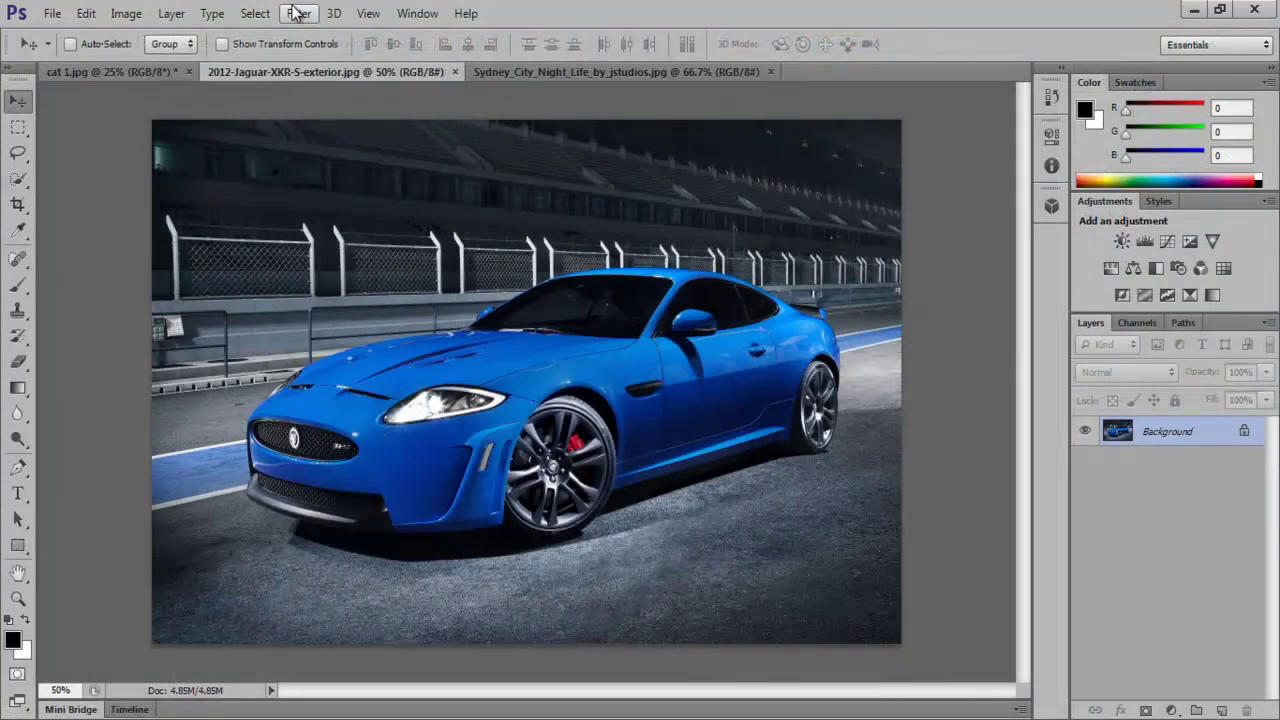
Step: Add a 15 px Iris Blur to the Jaguar photo with its feather points pulled inward
click(299, 13)
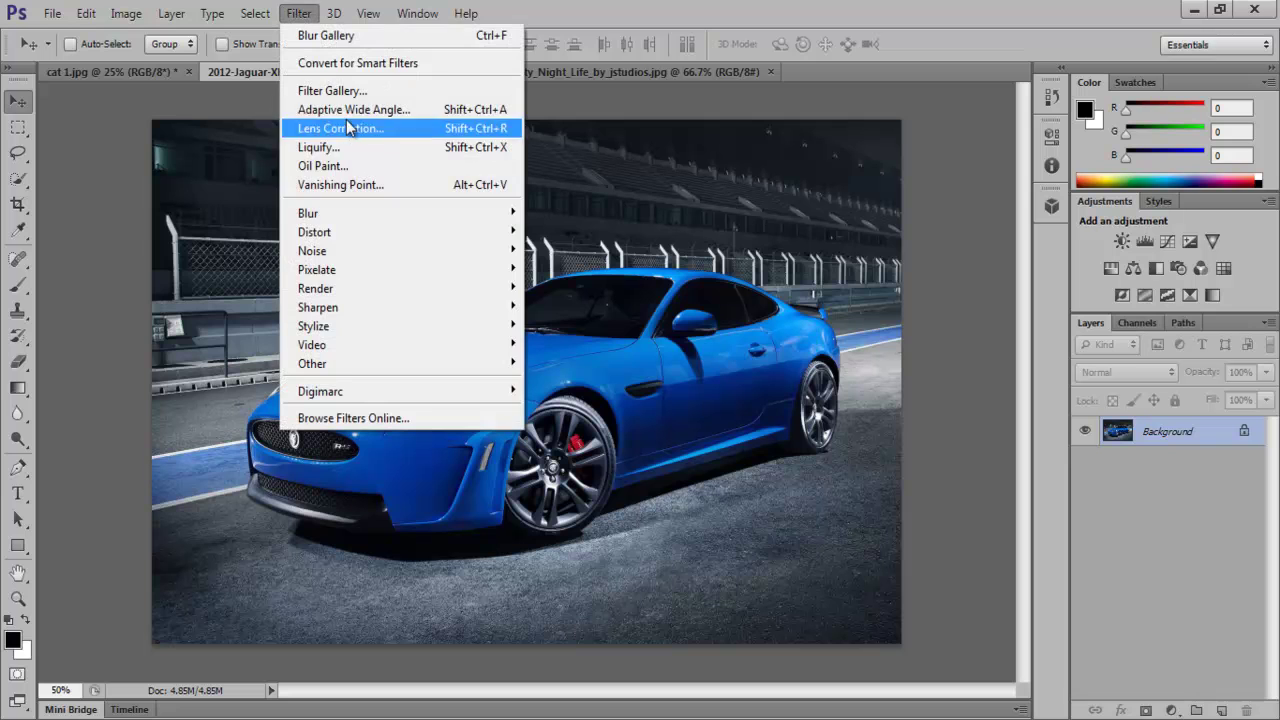
mouse_move(362, 217)
click(550, 232)
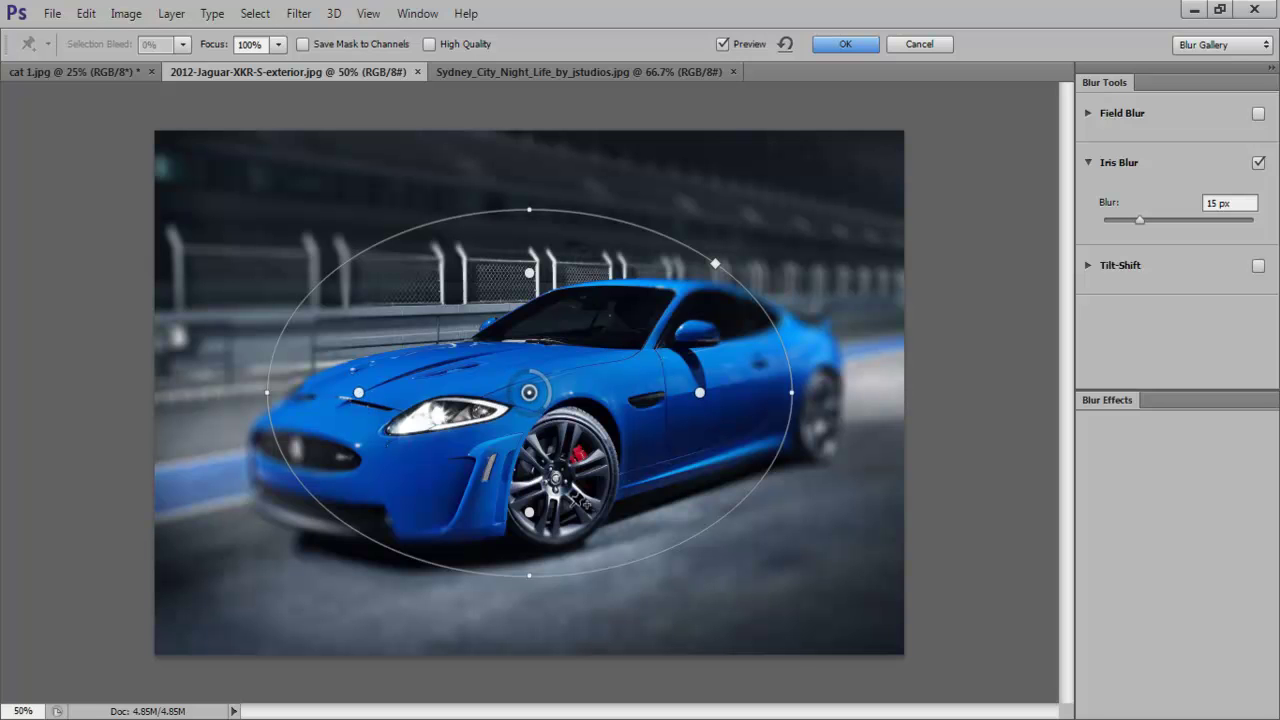
mouse_move(528, 515)
mouse_down()
mouse_move(527, 462)
mouse_move(533, 521)
mouse_up()
drag(704, 393, 655, 394)
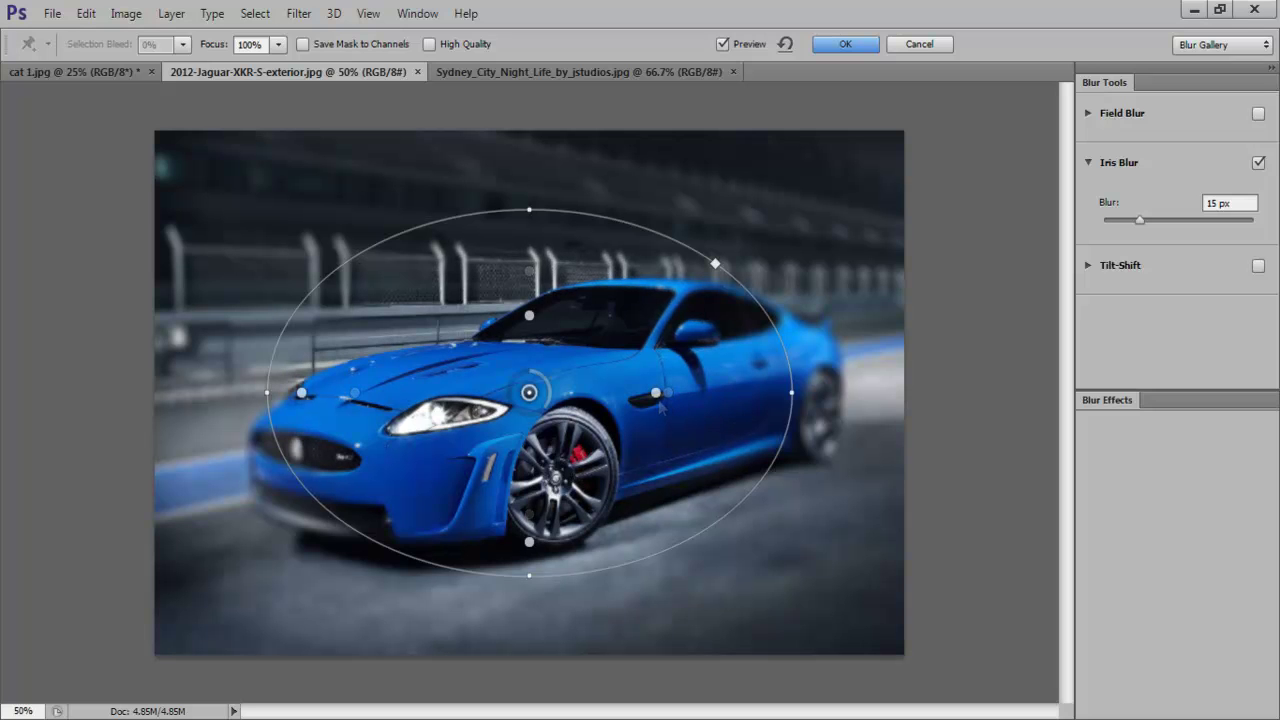
Step: Tilt the iris ellipse, move it down-left over the car, make it squarer, and apply
drag(558, 208, 494, 194)
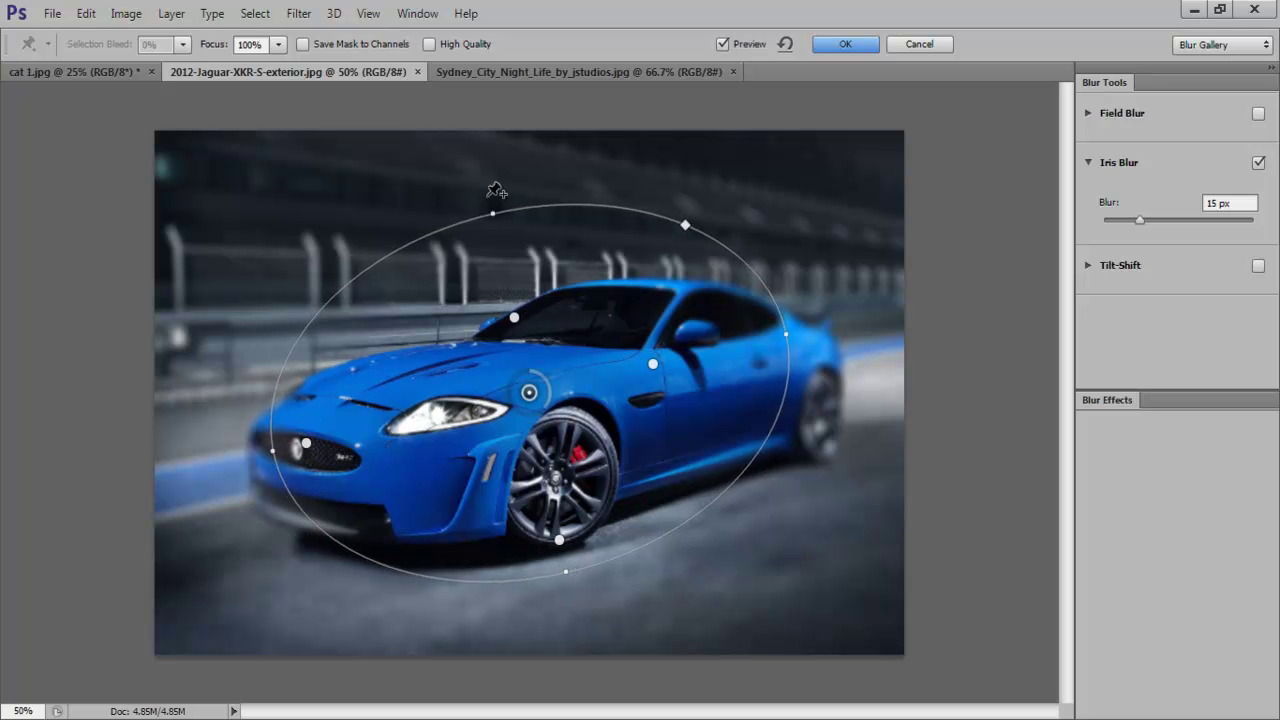
drag(526, 391, 491, 416)
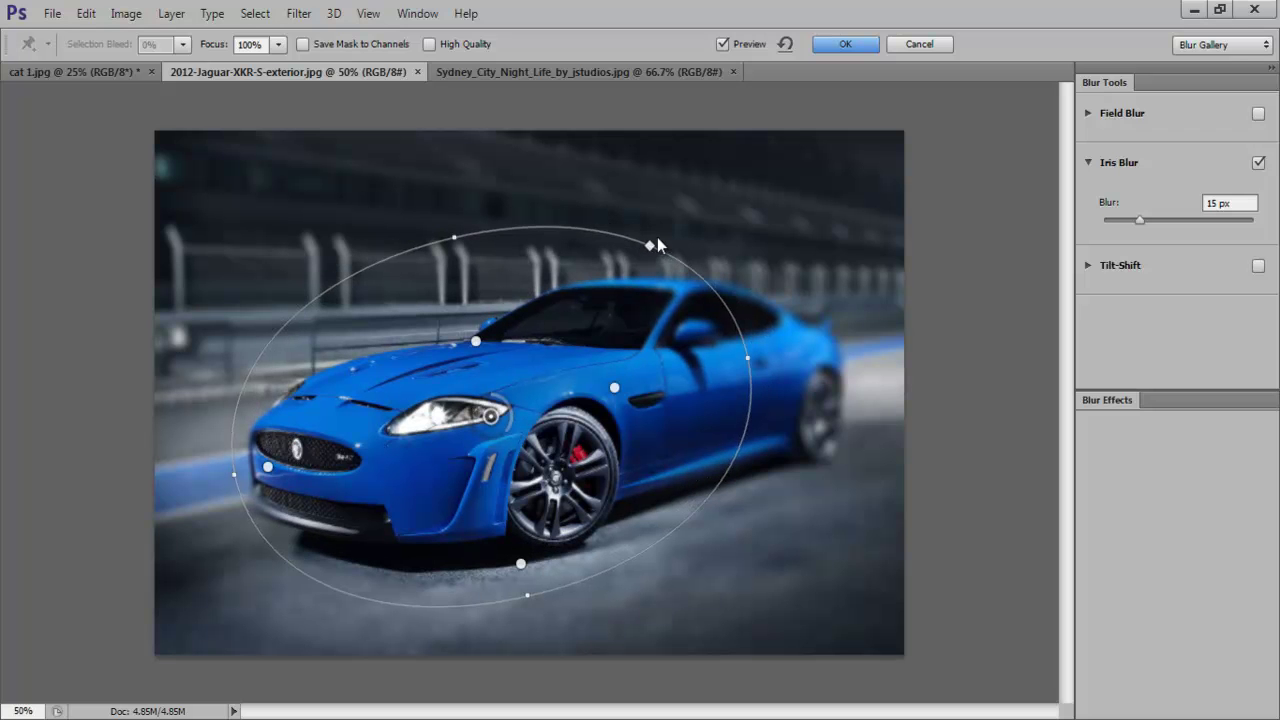
mouse_move(650, 245)
mouse_down()
mouse_move(667, 220)
mouse_move(647, 248)
mouse_up()
drag(268, 467, 259, 472)
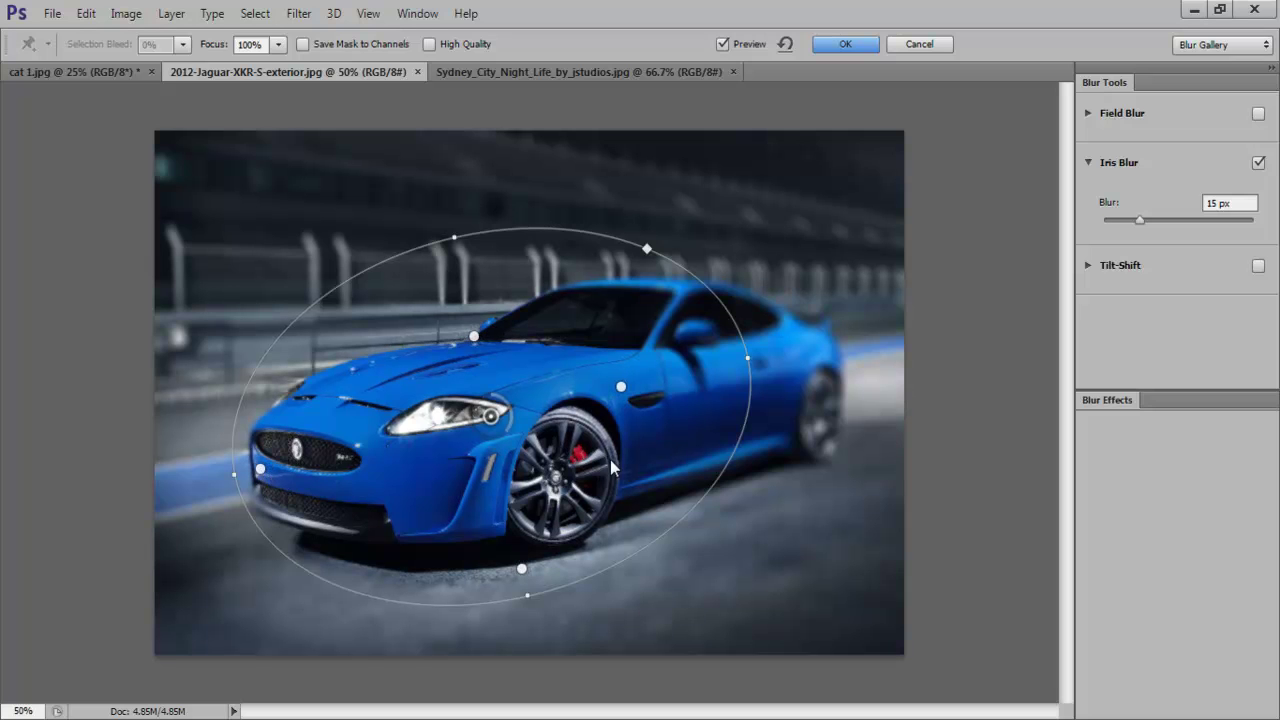
click(834, 43)
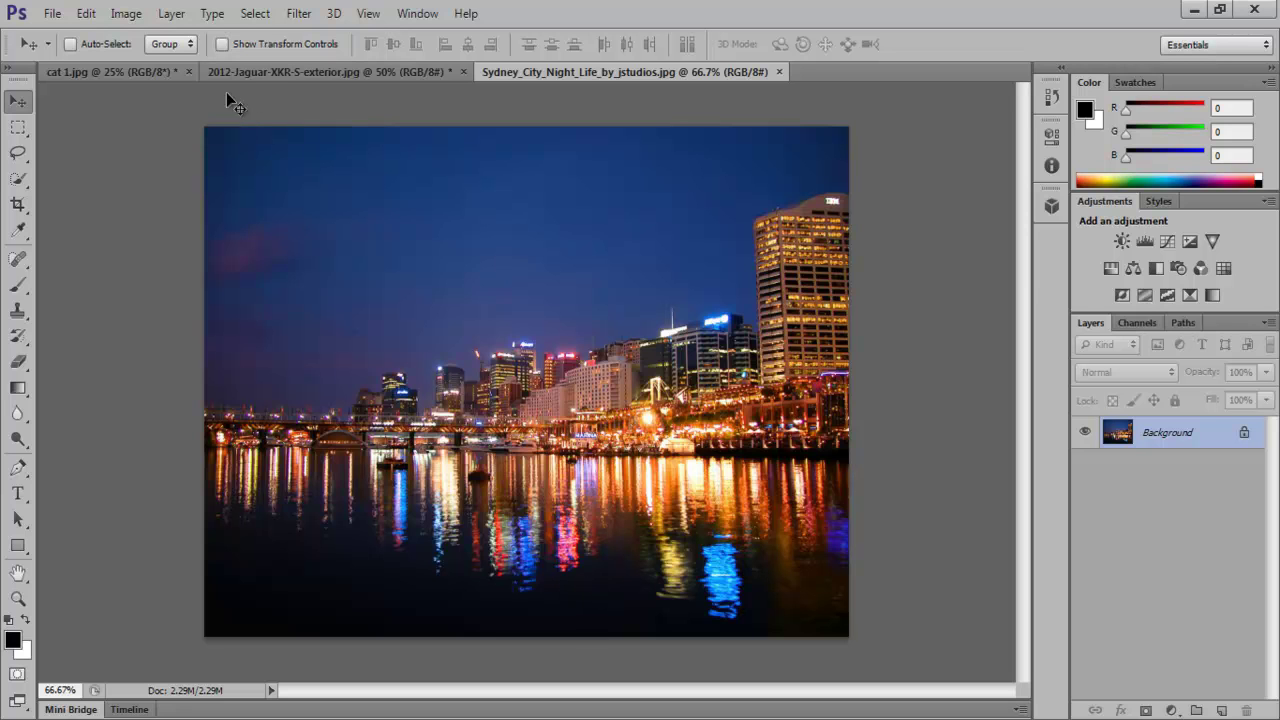
Step: Add a Tilt-Shift blur to the Sydney night photo
click(298, 13)
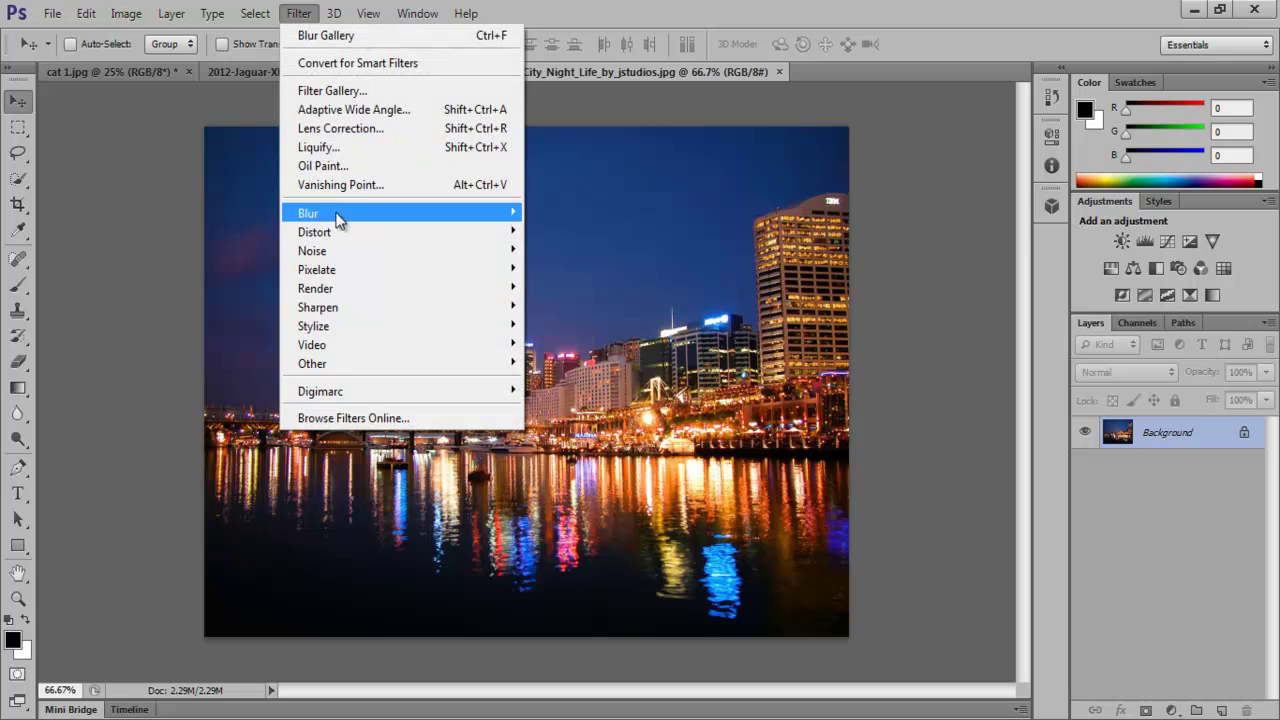
mouse_move(362, 216)
click(567, 252)
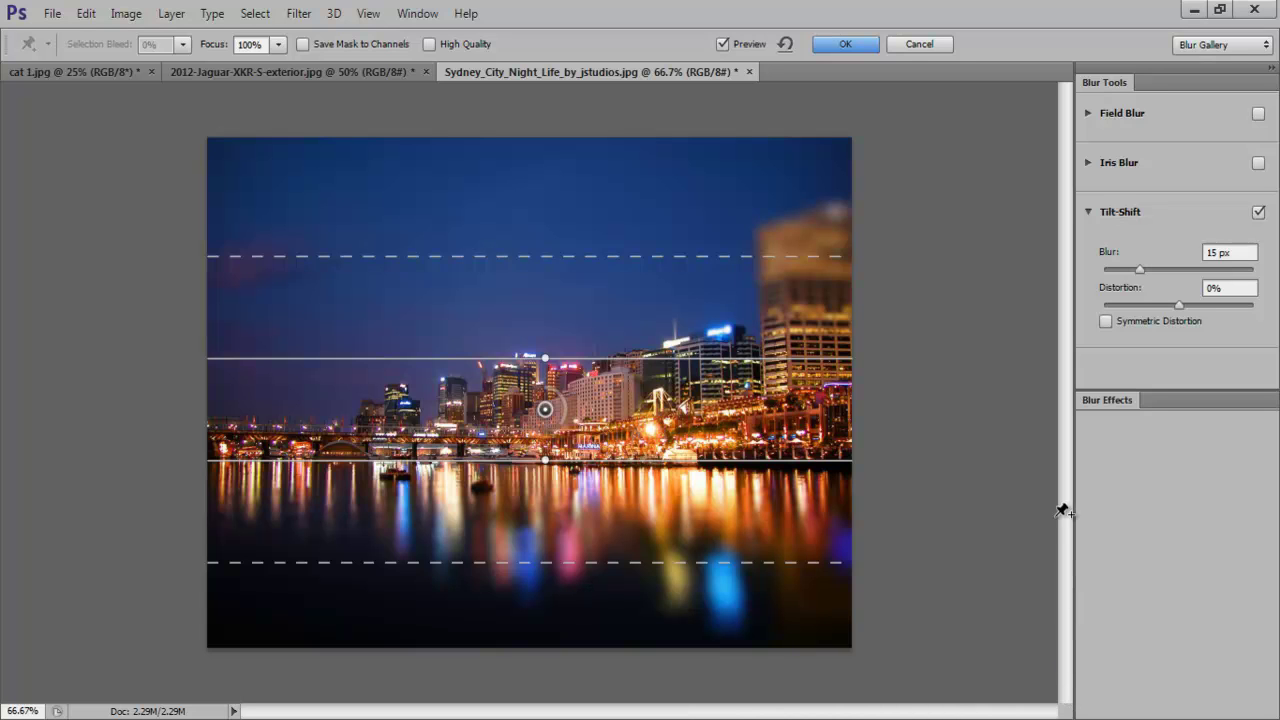
Step: Set Light Bokeh 69%, Bokeh Color 58%, Light Range 156–255, then switch bokeh off
click(1107, 400)
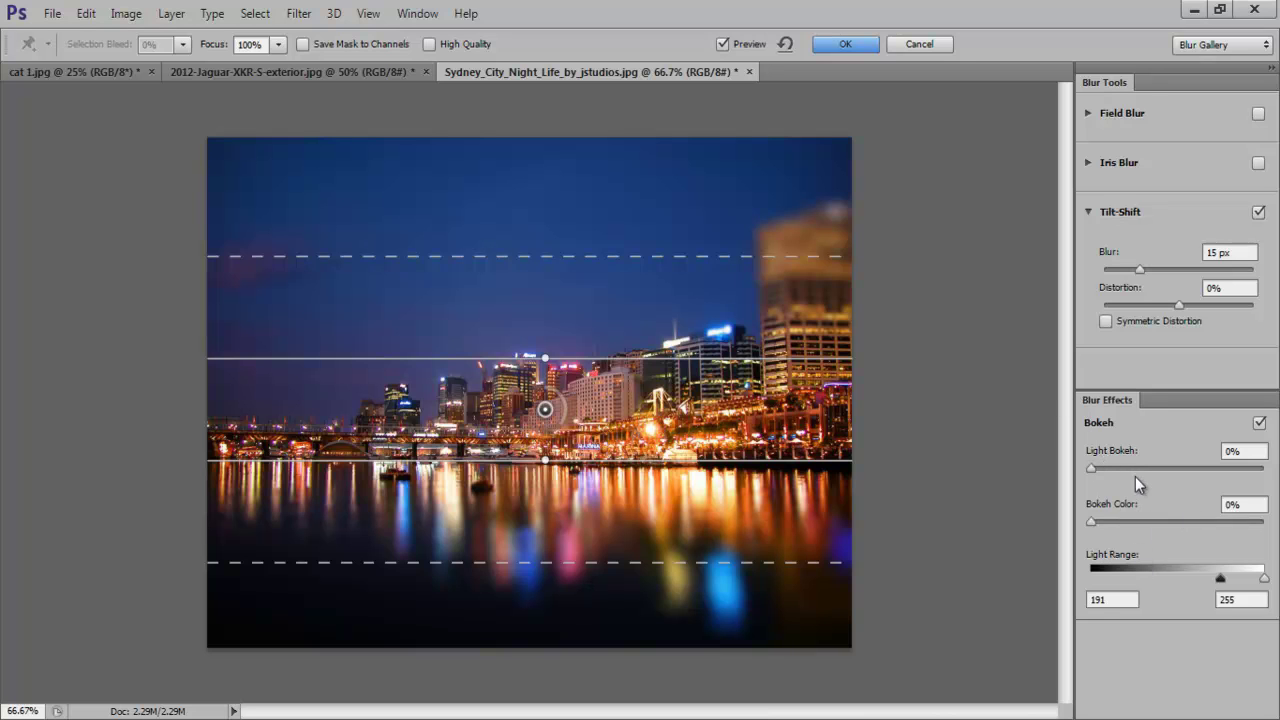
click(1209, 468)
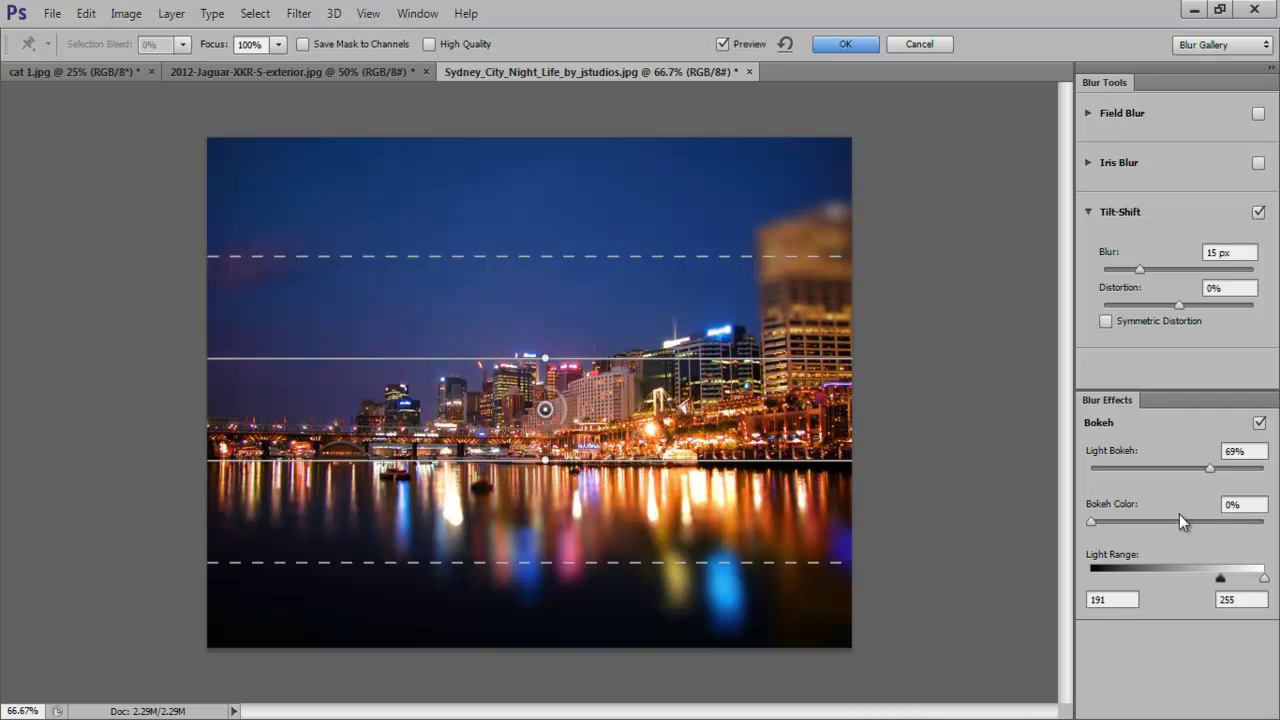
click(1190, 520)
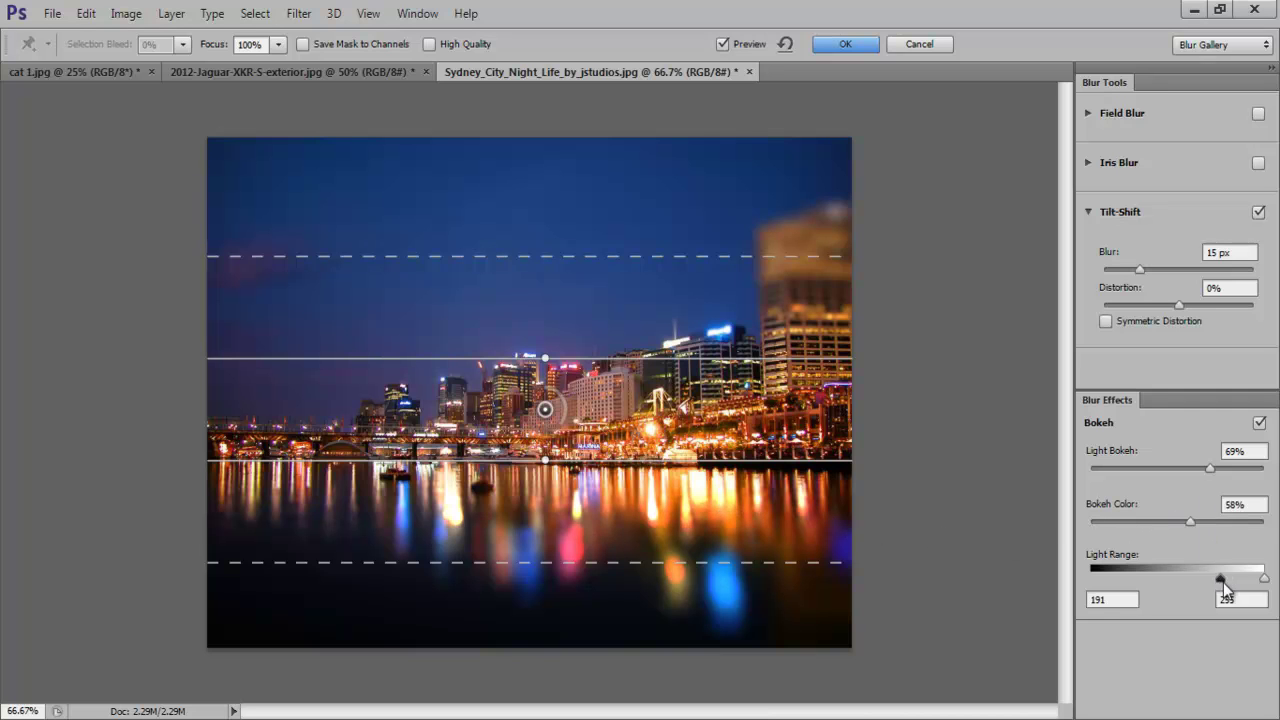
drag(1219, 578, 1197, 577)
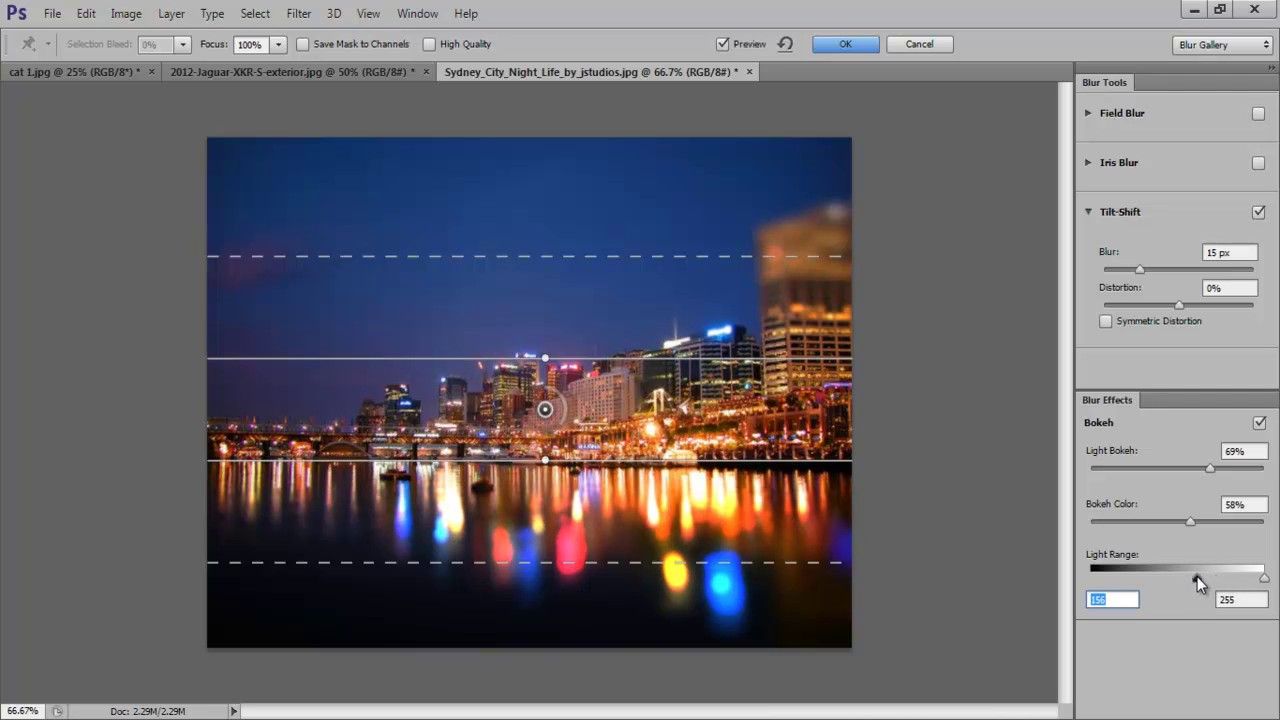
click(1259, 424)
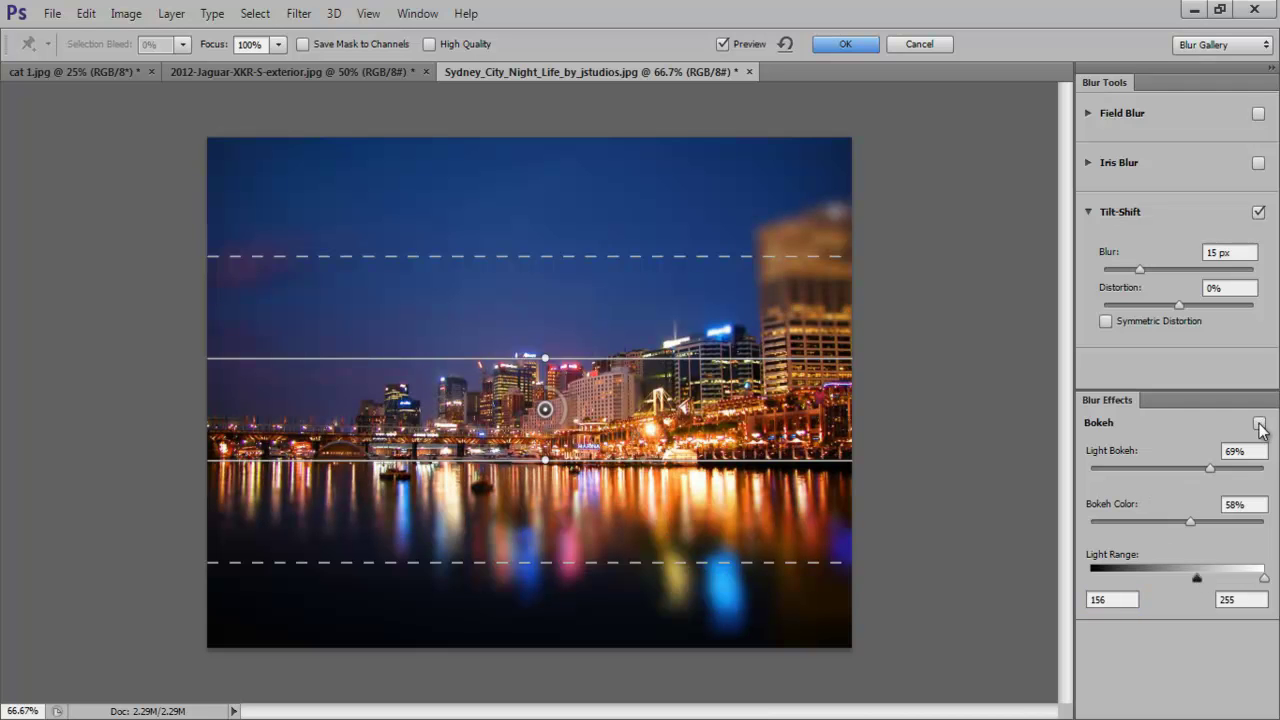